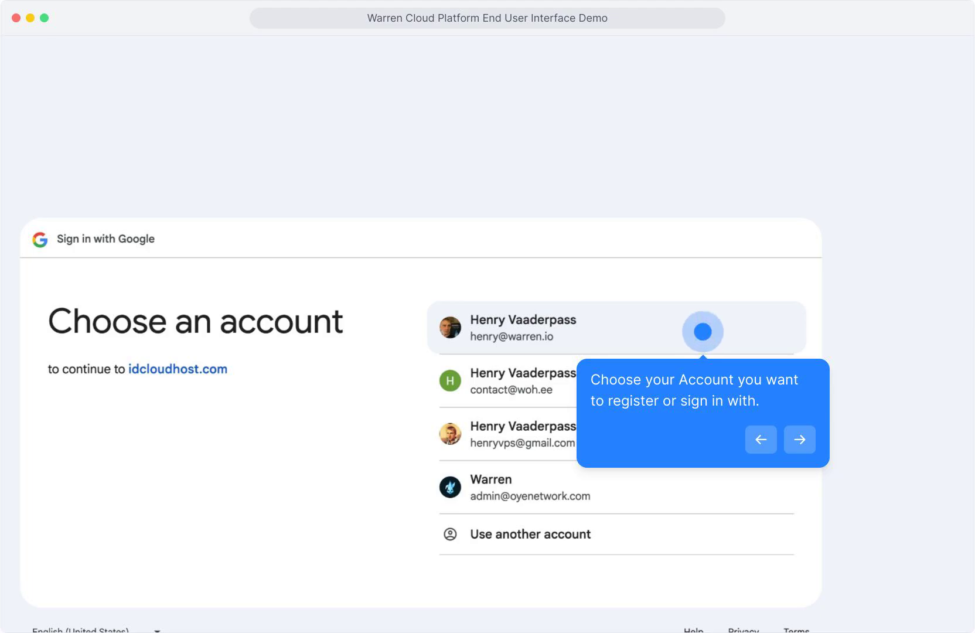
# Step: Sign in with the first Google account offered for idcloudhost.com
pyautogui.click(703, 332)
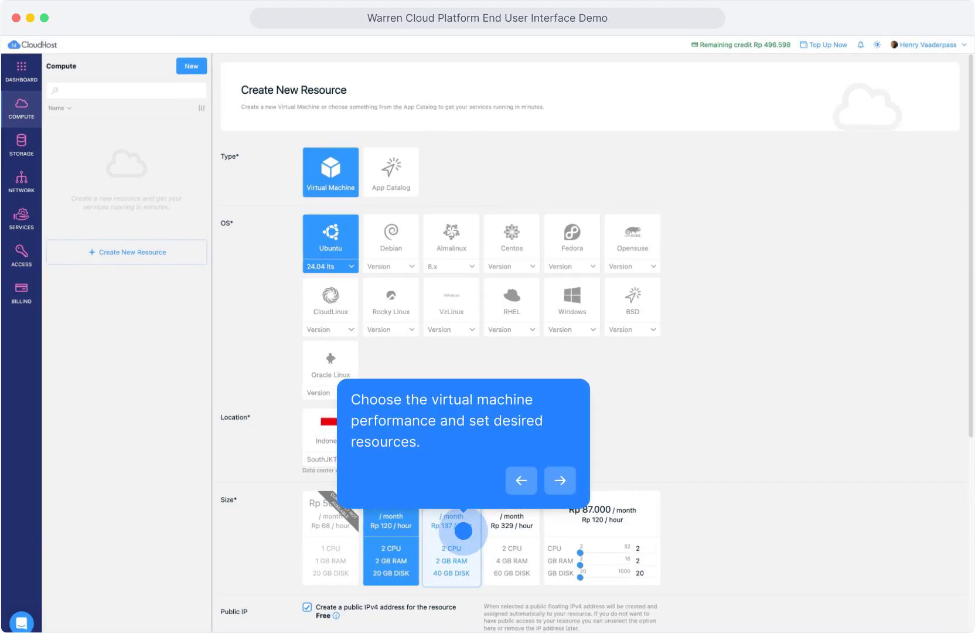
# Step: Choose the 2 CPU, 2 GB RAM, 40 GB disk size and set the virtual machine's username to demouser
pyautogui.click(463, 531)
pyautogui.scroll(-2, 337, 418)
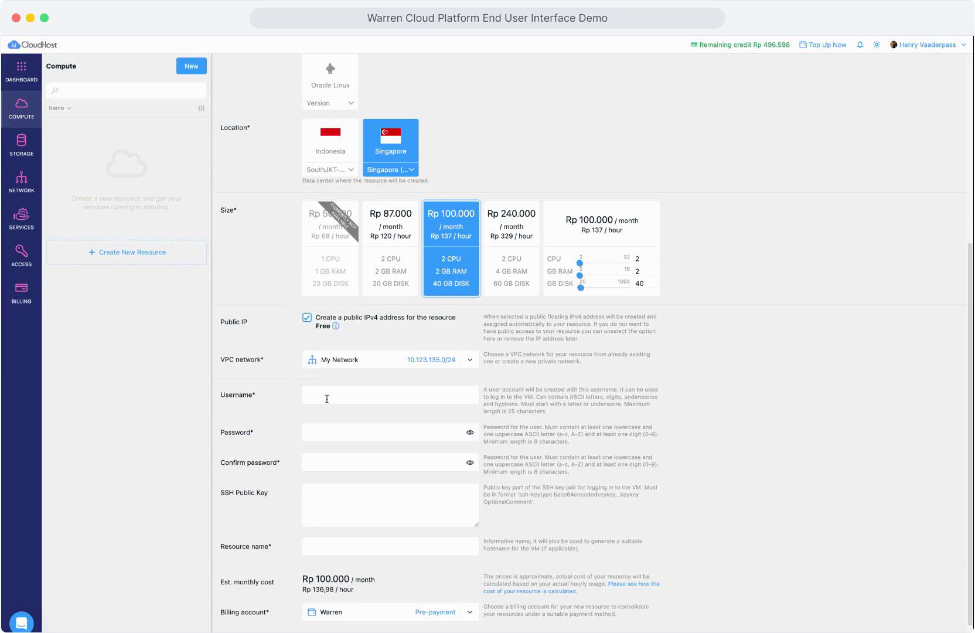
pyautogui.click(327, 399)
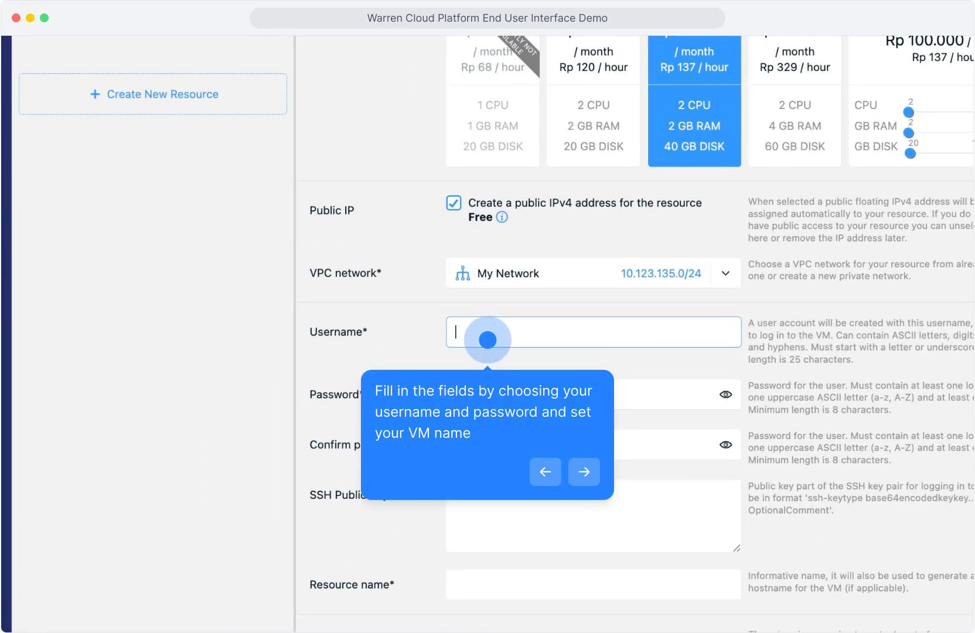
pyautogui.write('demo')
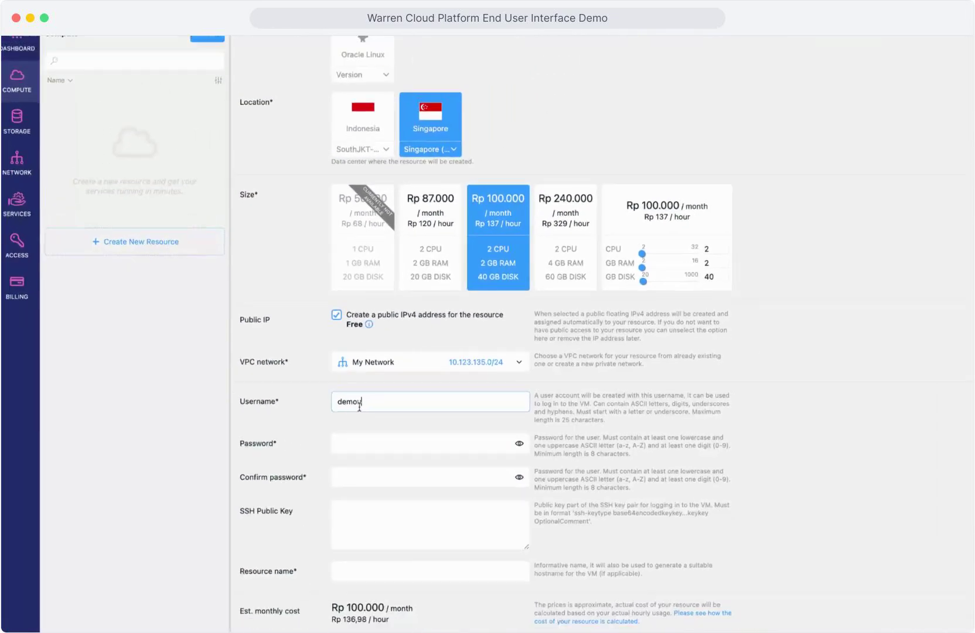
pyautogui.write('user')
pyautogui.press('Tab')
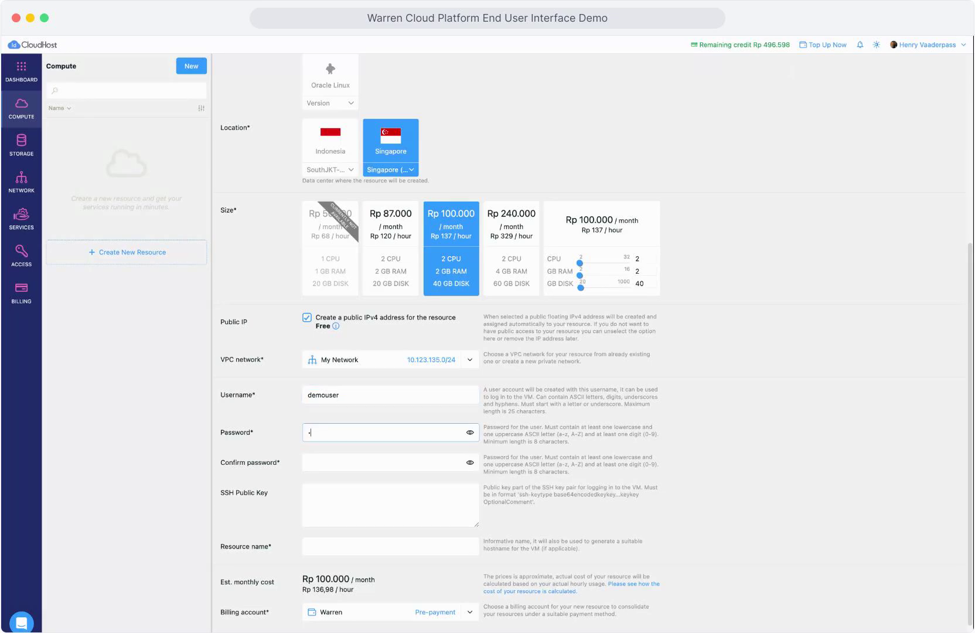
# Step: Enter and confirm the virtual machine user's password, and name the resource demovm
pyautogui.press('Tab')
pyautogui.press('Tab')
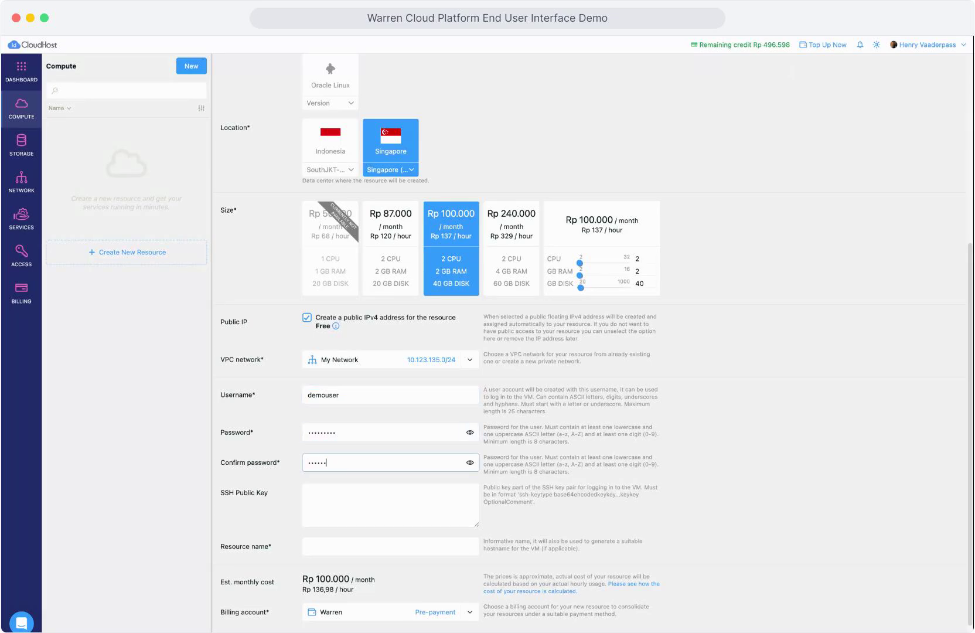
pyautogui.press('Tab')
pyautogui.press('Tab')
pyautogui.press('Tab')
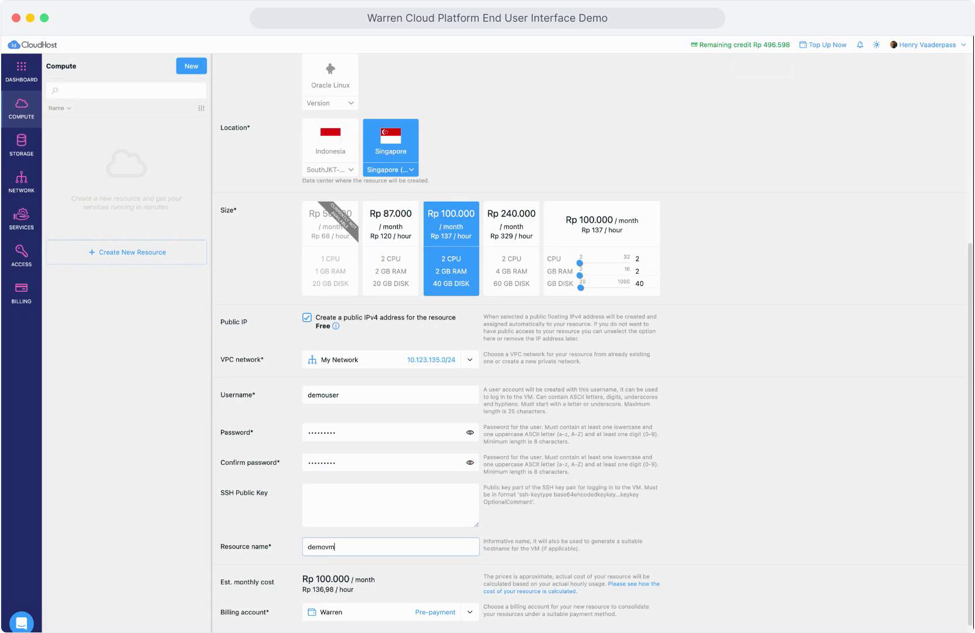
pyautogui.scroll(-1, 256, 558)
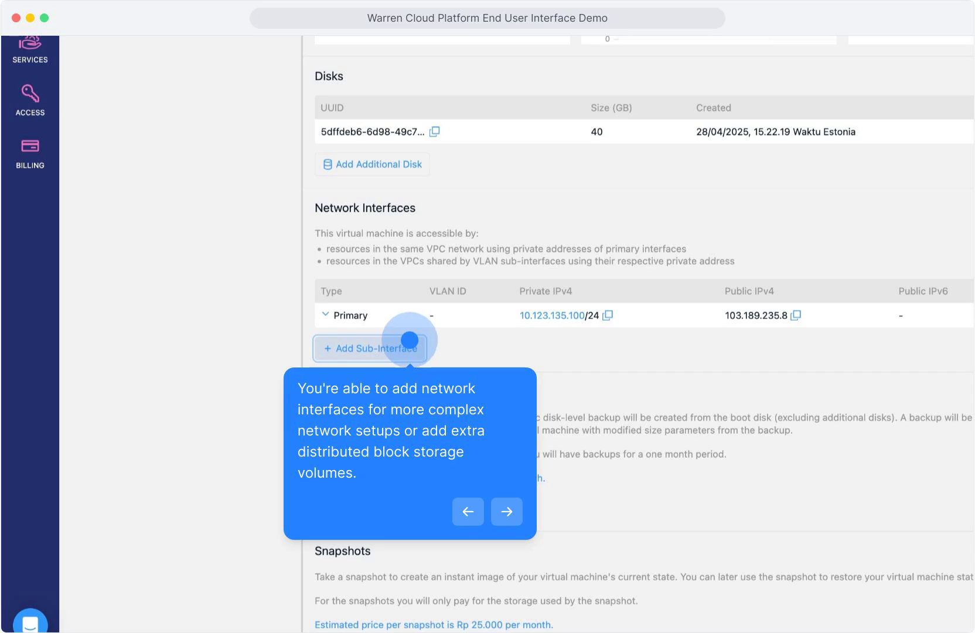
# Step: Start adding a sub-interface to the virtual machine's network interfaces
pyautogui.click(410, 340)
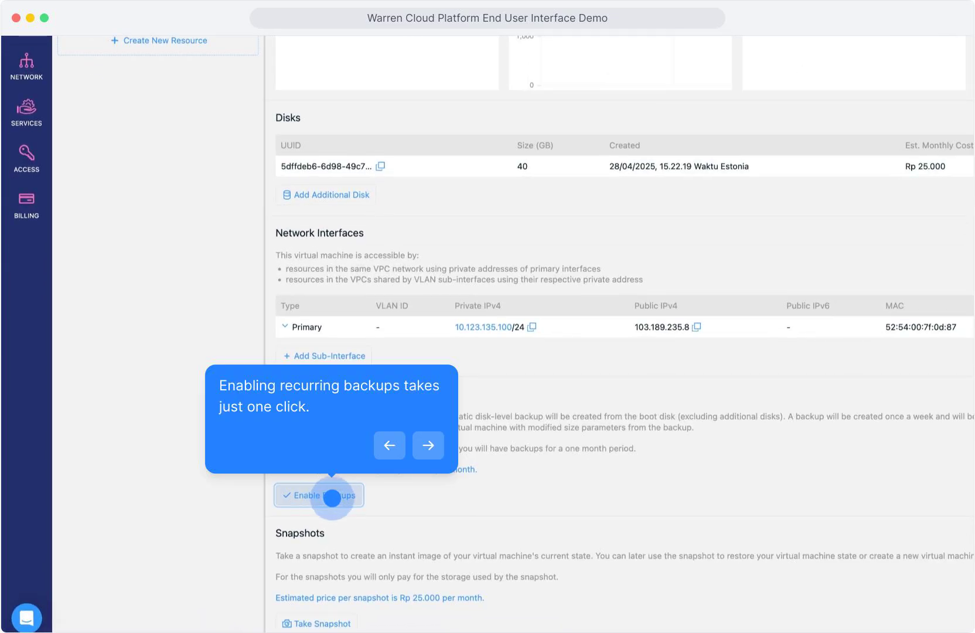
# Step: Enable recurring backups for the demovm virtual machine and take a snapshot of it
pyautogui.click(332, 498)
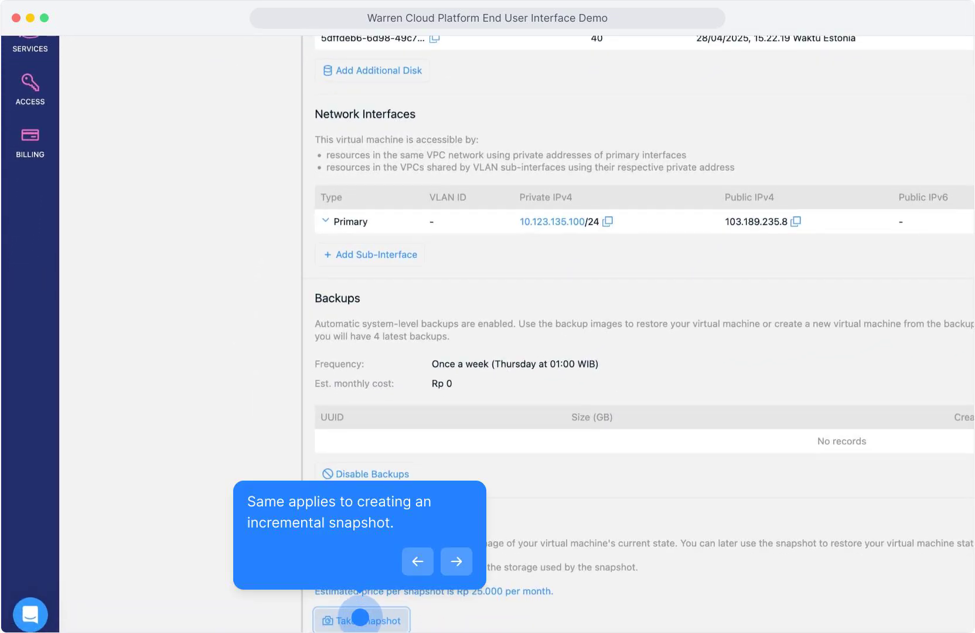
pyautogui.click(360, 618)
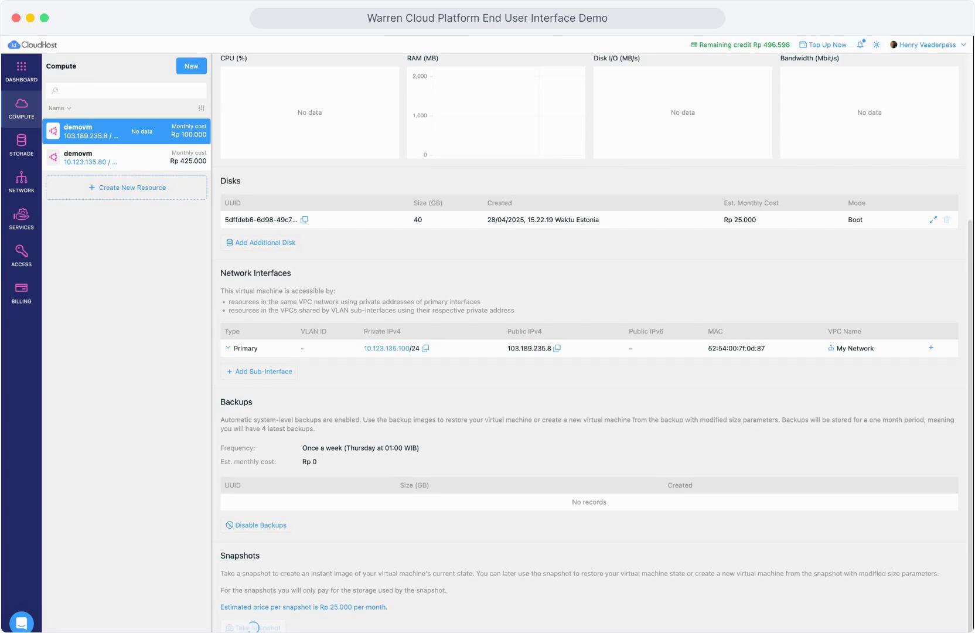
pyautogui.scroll(-2, 364, 474)
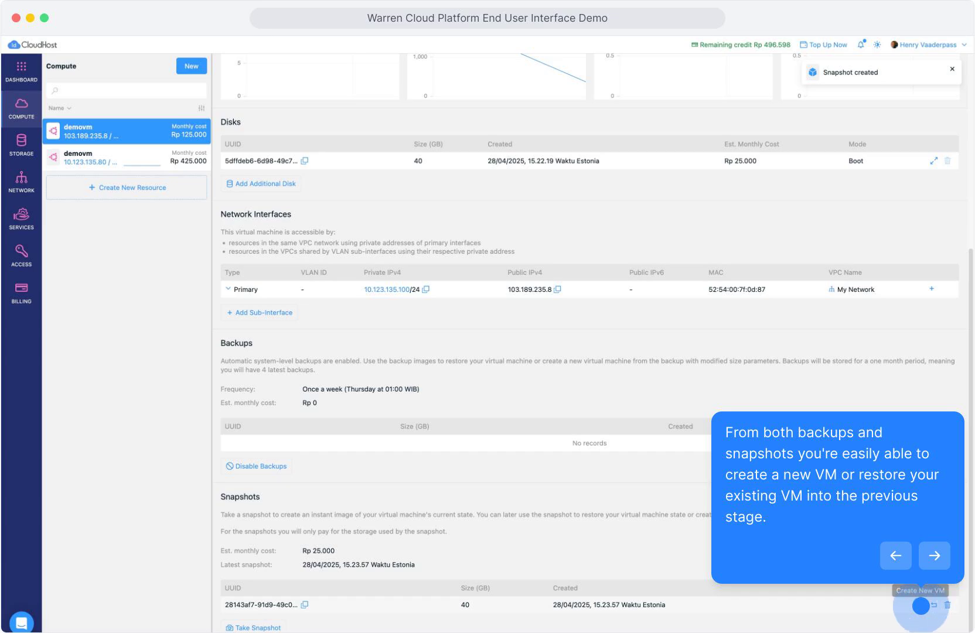
# Step: Start creating a new virtual machine from the demovm snapshot
pyautogui.click(921, 605)
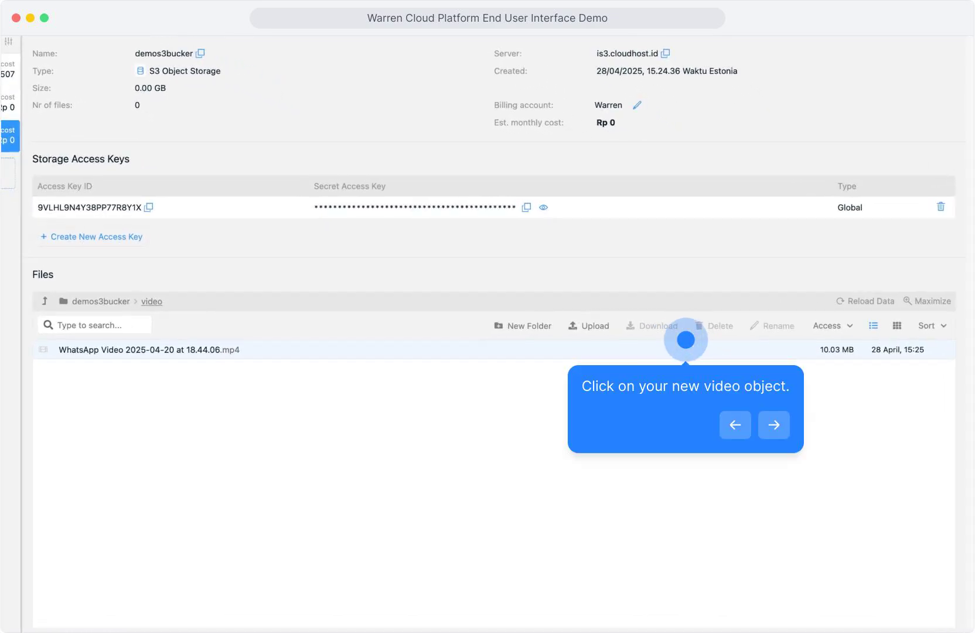
# Step: Select the WhatsApp video in the demos3bucker video folder and open its access options
pyautogui.click(685, 341)
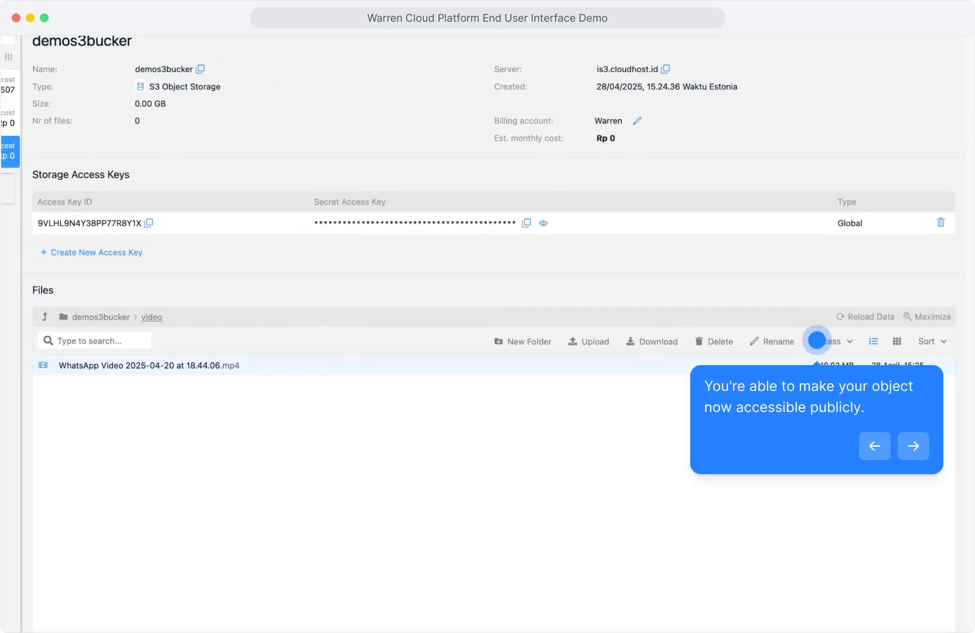
pyautogui.click(816, 340)
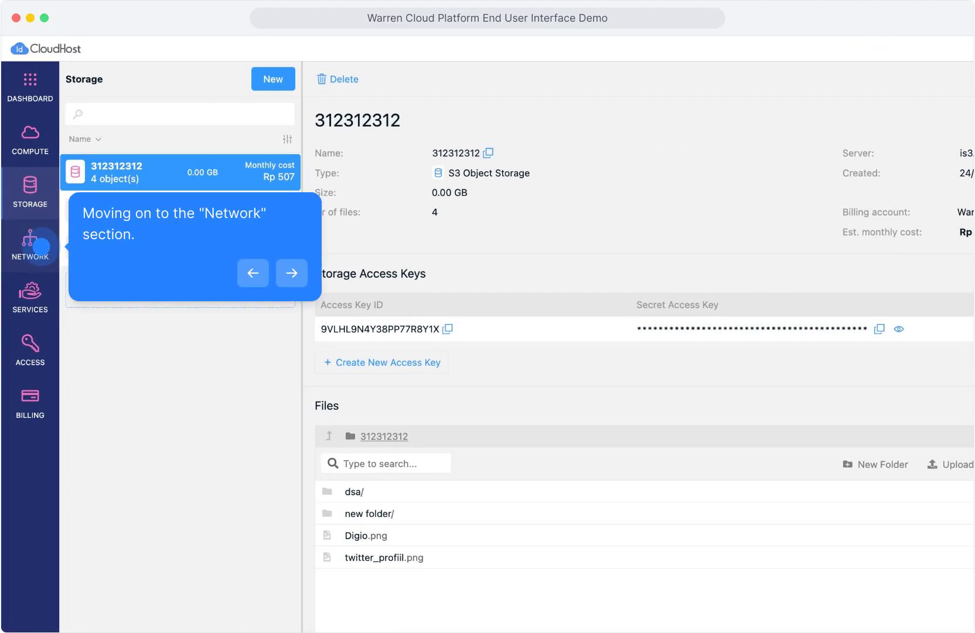
# Step: Create a floating IP named vpc in Singapore, assigned to the demovm virtual machine
pyautogui.click(41, 246)
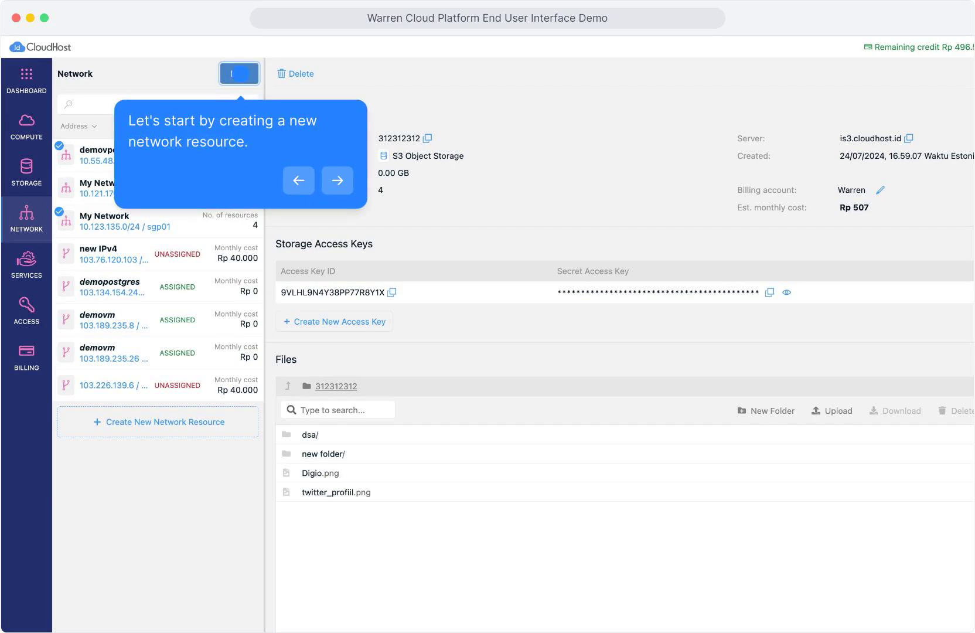
pyautogui.click(240, 73)
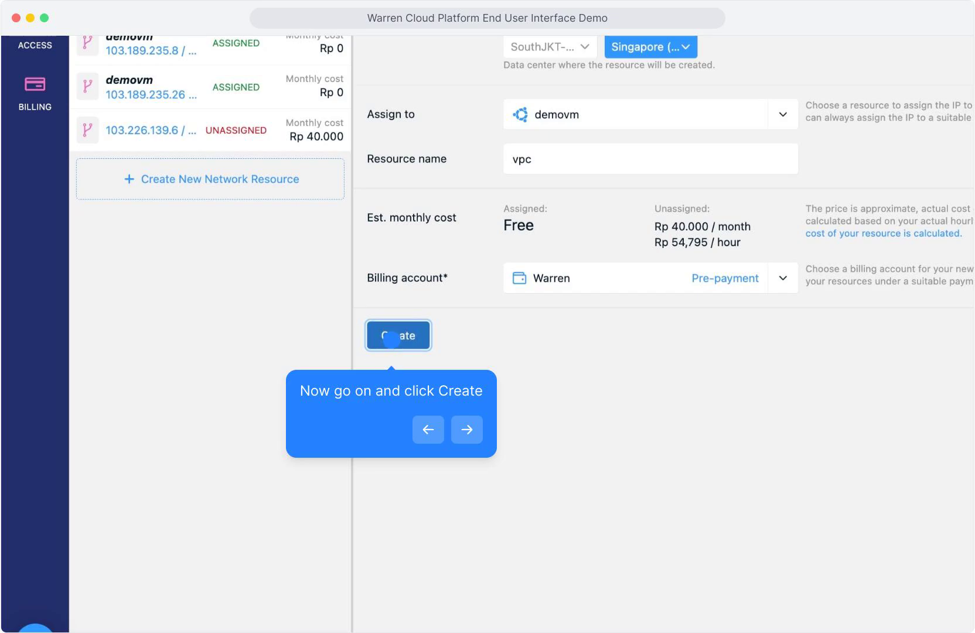
pyautogui.click(390, 339)
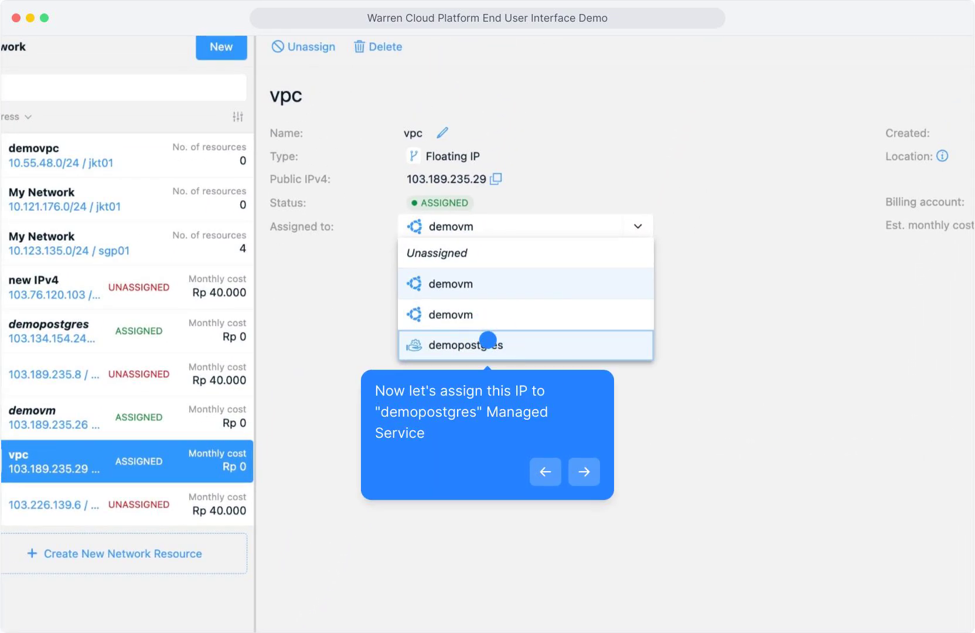
# Step: Reassign the vpc floating IP to the demopostgres managed service
pyautogui.click(488, 345)
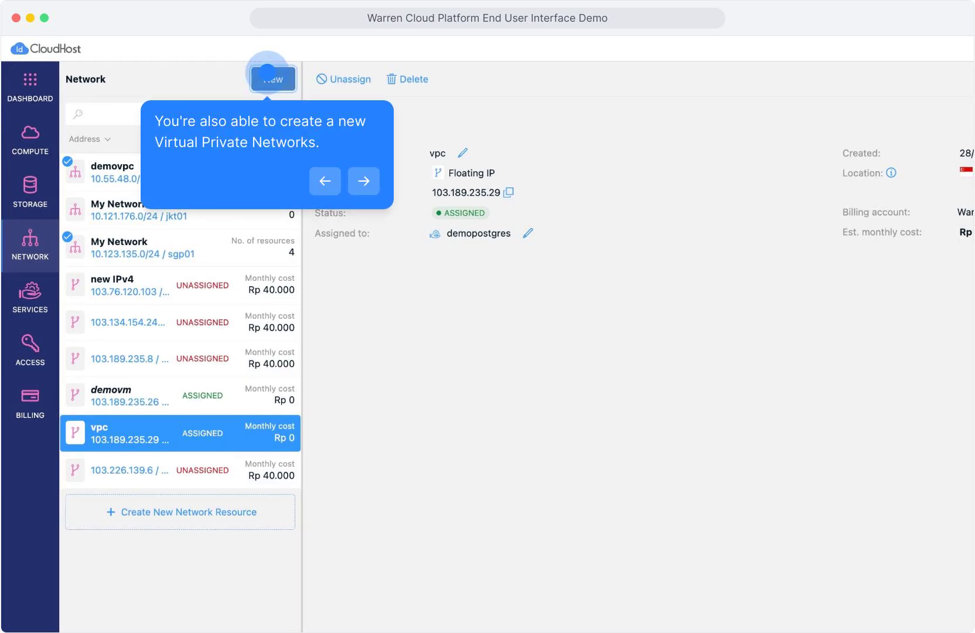
# Step: Set up a new load balancer in Singapore on My Network with both demovm virtual machines as target servers
pyautogui.click(271, 78)
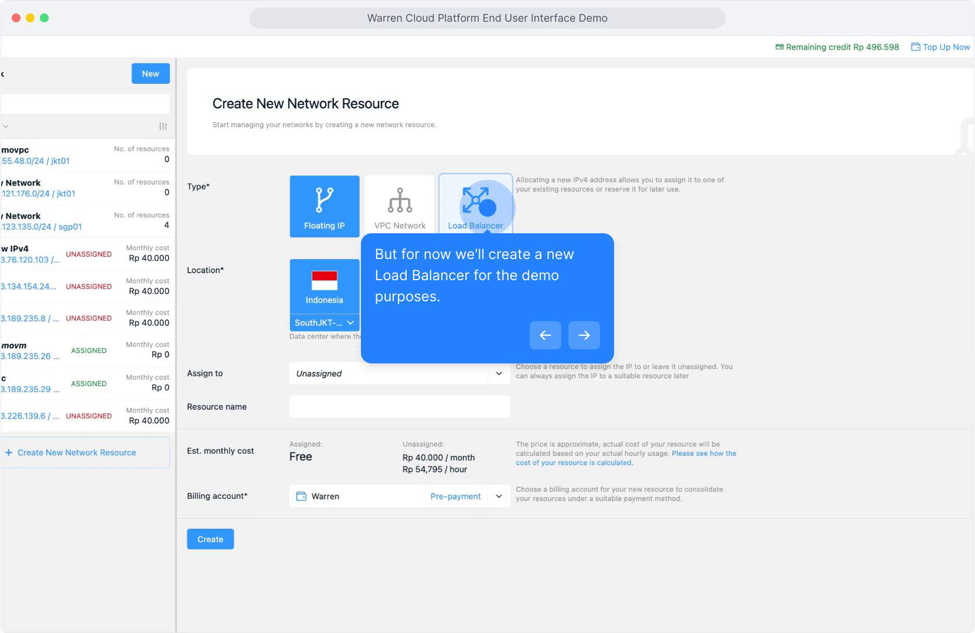
pyautogui.click(488, 207)
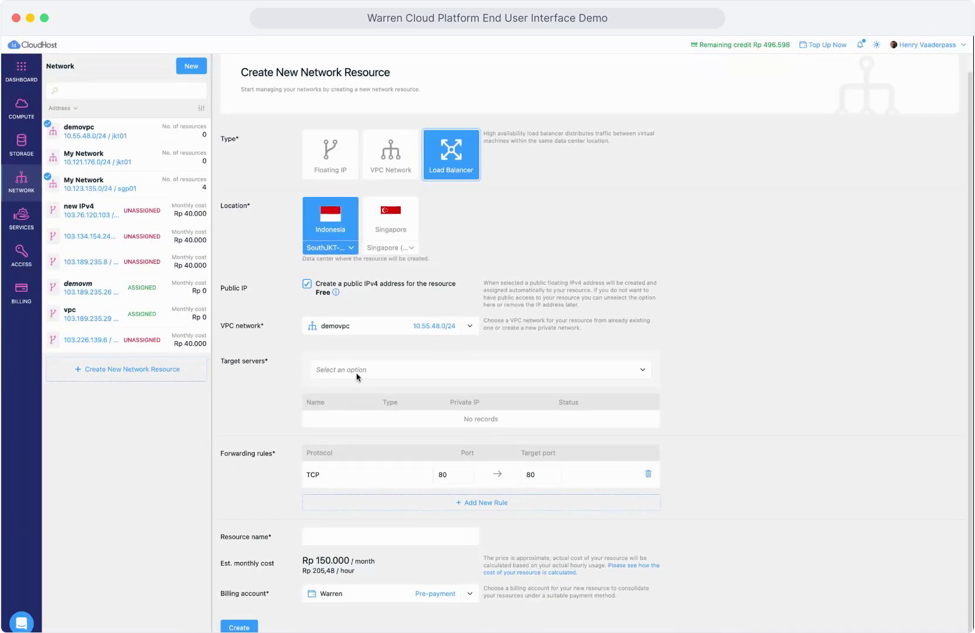
pyautogui.click(357, 375)
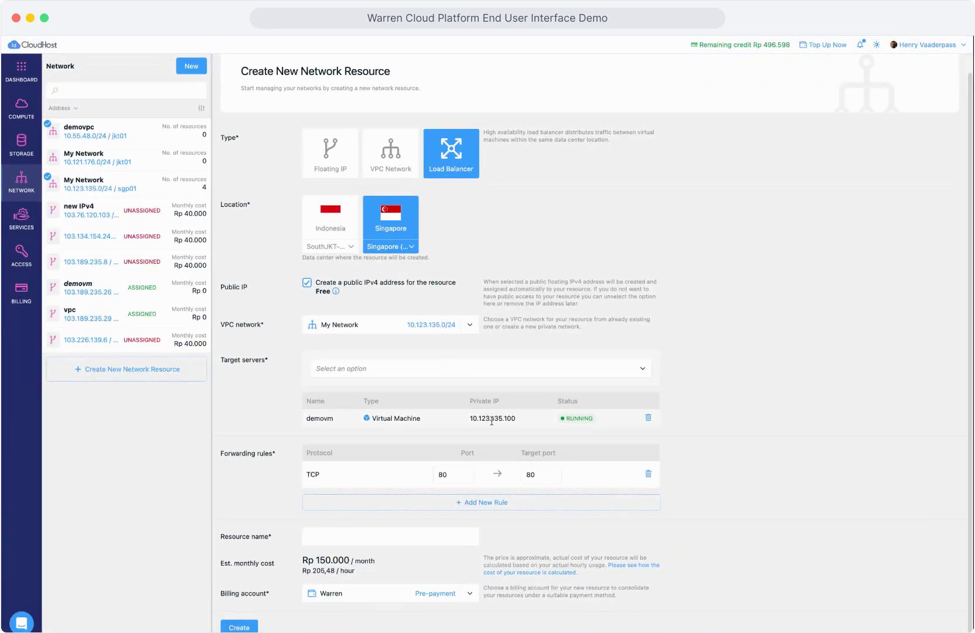
pyautogui.click(371, 368)
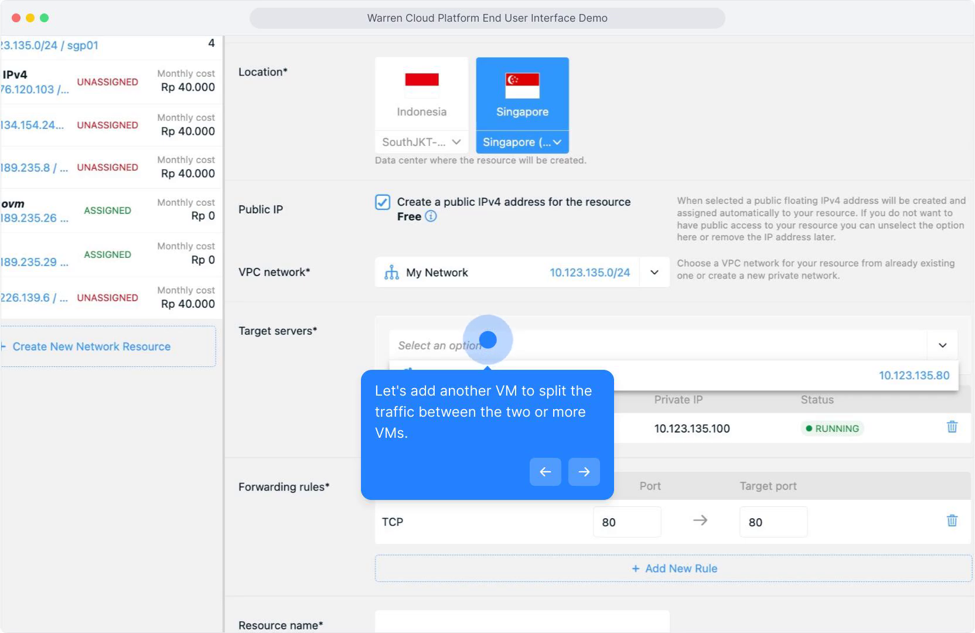
pyautogui.click(488, 339)
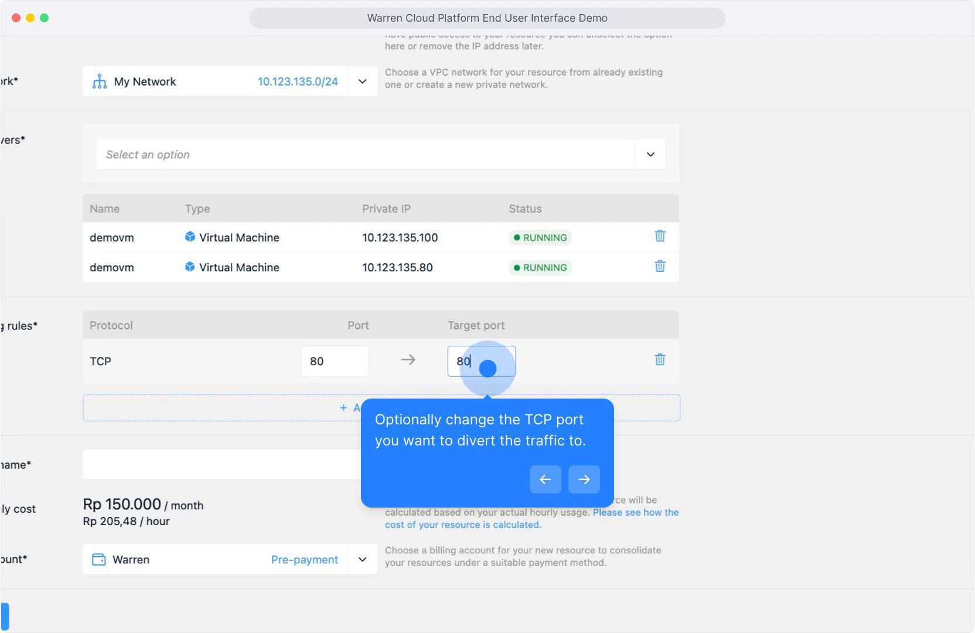
# Step: Set the target port of the load balancer's TCP forwarding rule to 443
pyautogui.press('BackSpace')
pyautogui.press('BackSpace')
pyautogui.write('443')
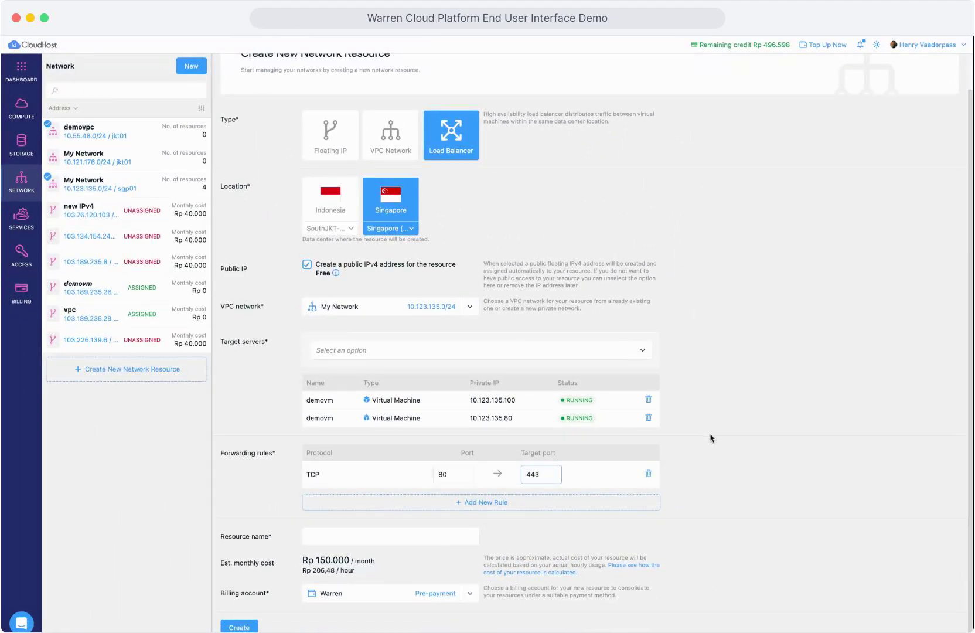
pyautogui.click(711, 435)
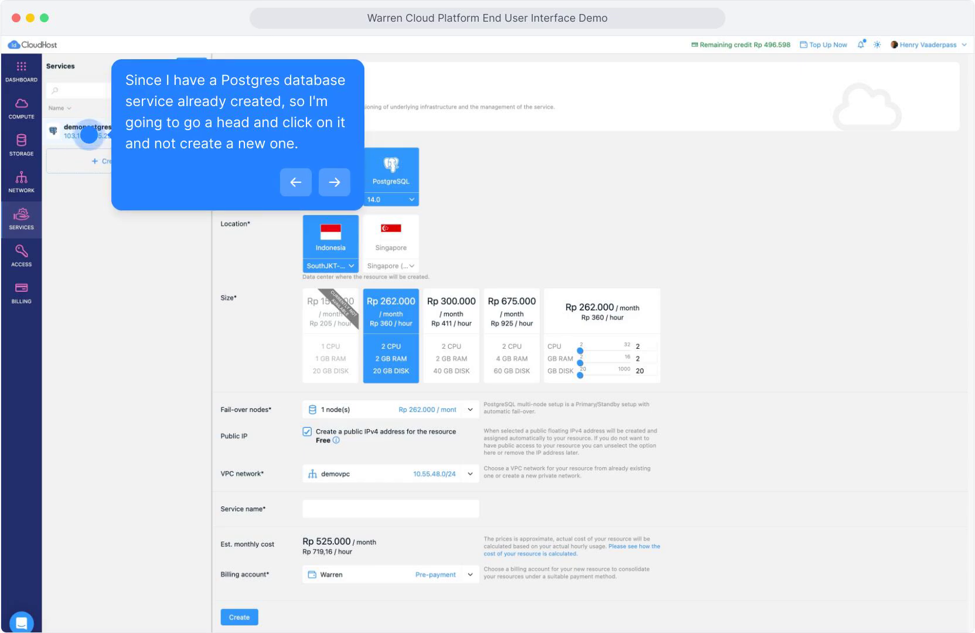
# Step: Open the existing demopostgres service and show its connection details in String format
pyautogui.click(89, 134)
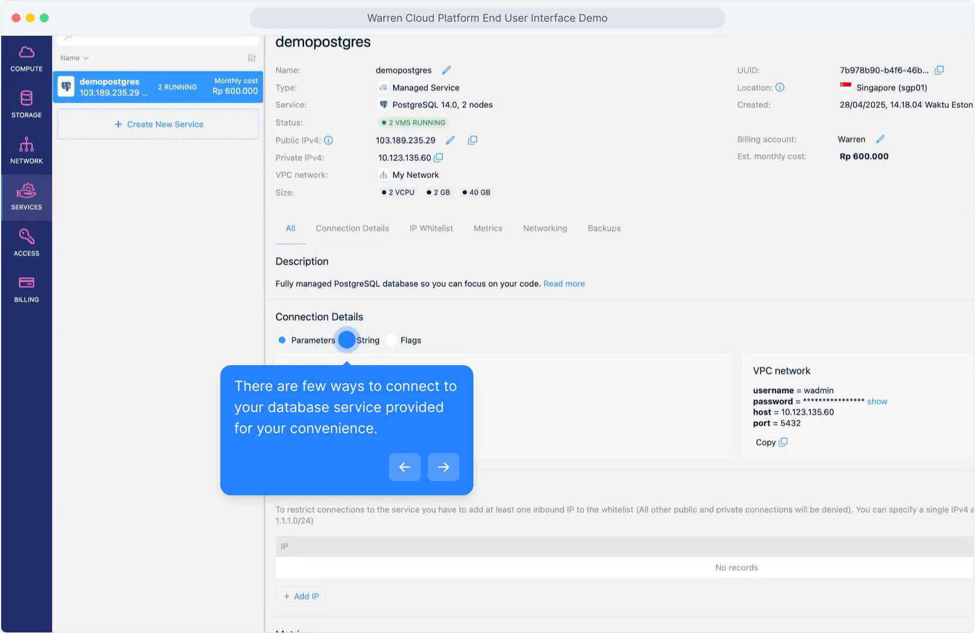
pyautogui.click(347, 340)
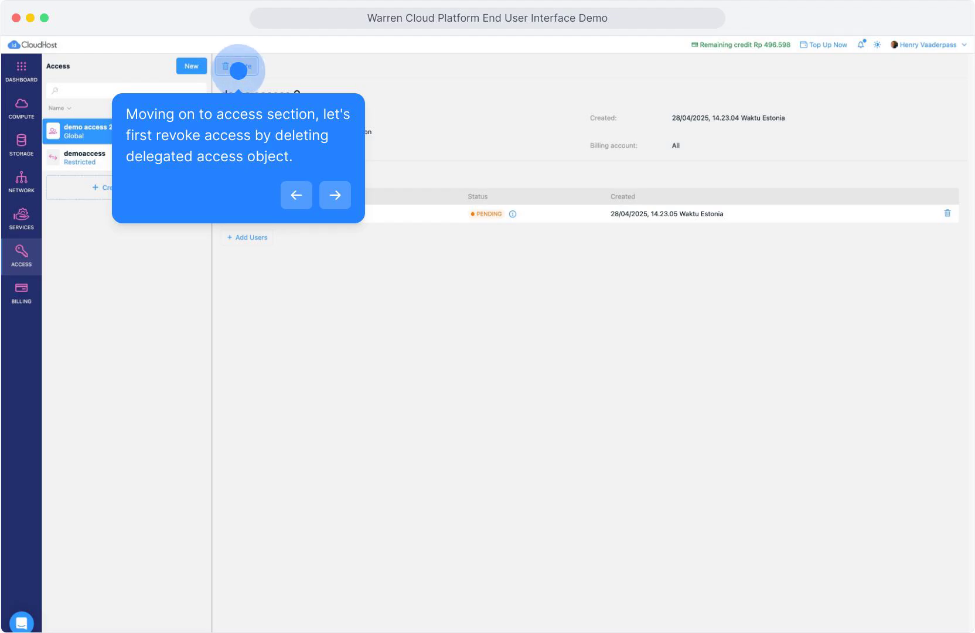
# Step: Delete the delegated access group demo access 2
pyautogui.click(239, 71)
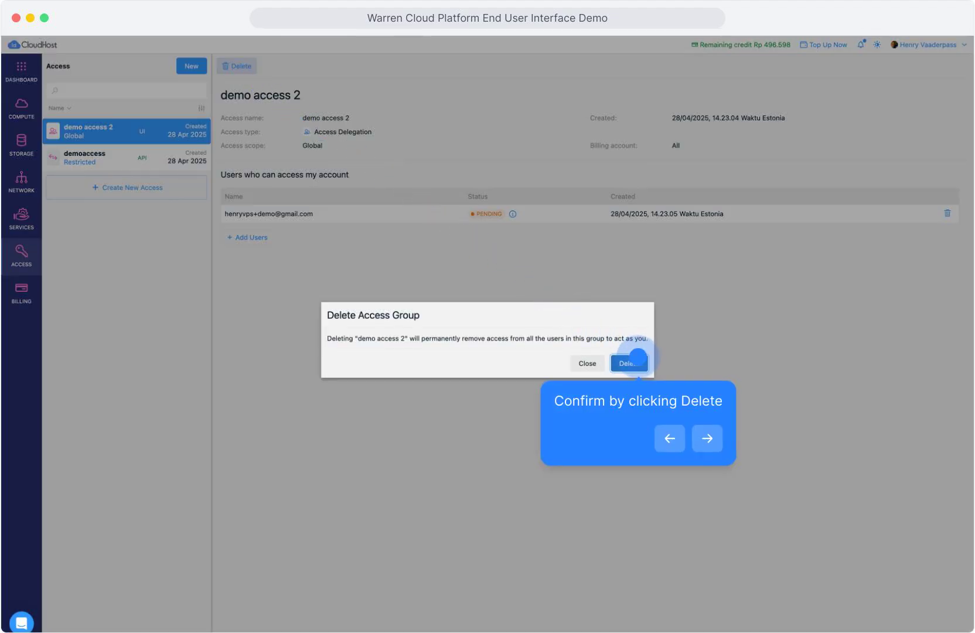